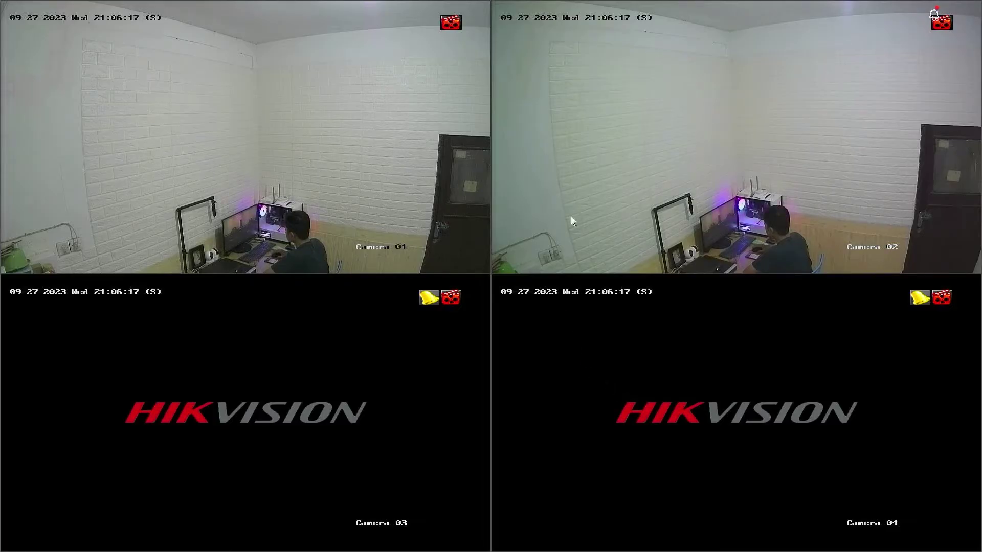
# Unlock the DVR as admin with the pattern and bring up the Playback page
pyautogui.rightClick(551, 177)
pyautogui.click(611, 193)
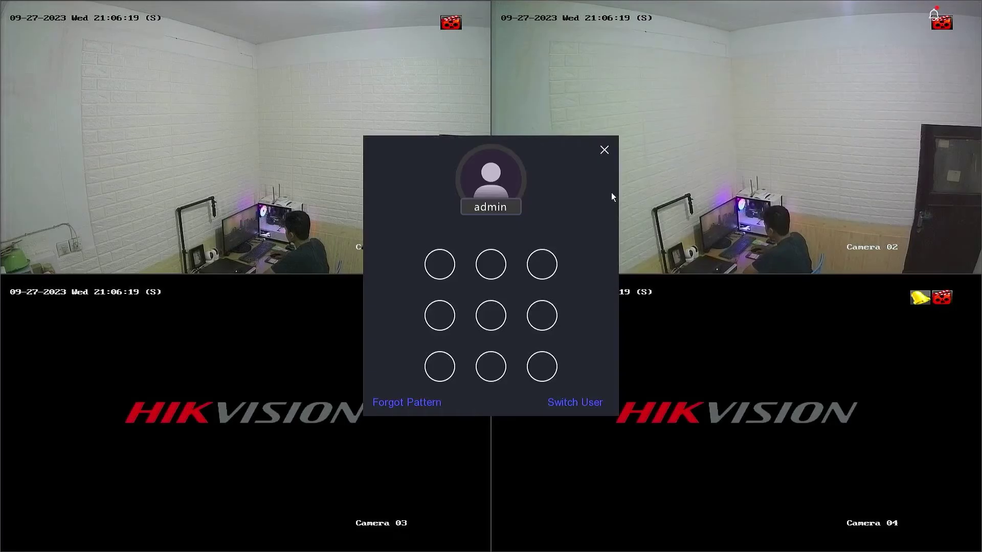
pyautogui.moveTo(491, 265)
pyautogui.mouseDown()
pyautogui.moveTo(500, 368)
pyautogui.moveTo(542, 367)
pyautogui.mouseUp()
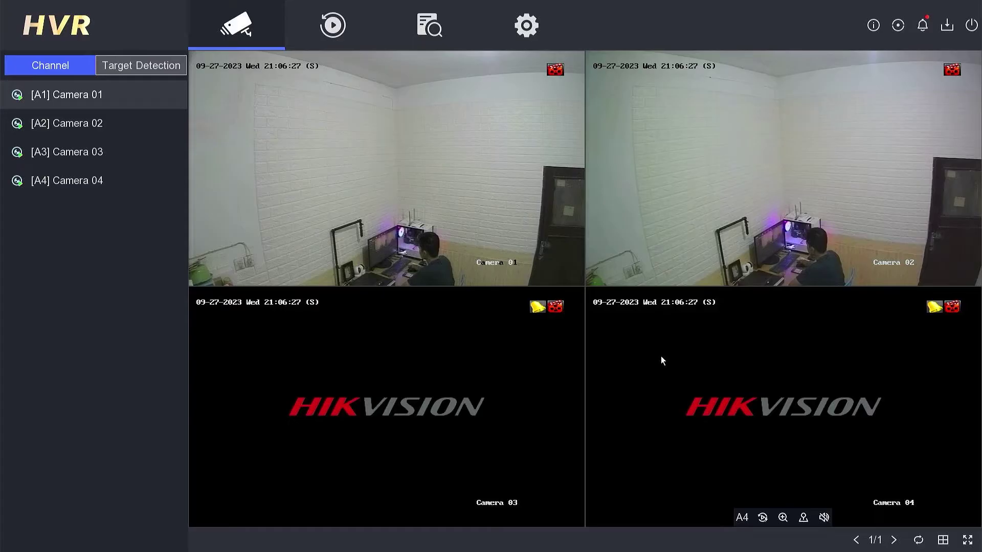
pyautogui.click(333, 25)
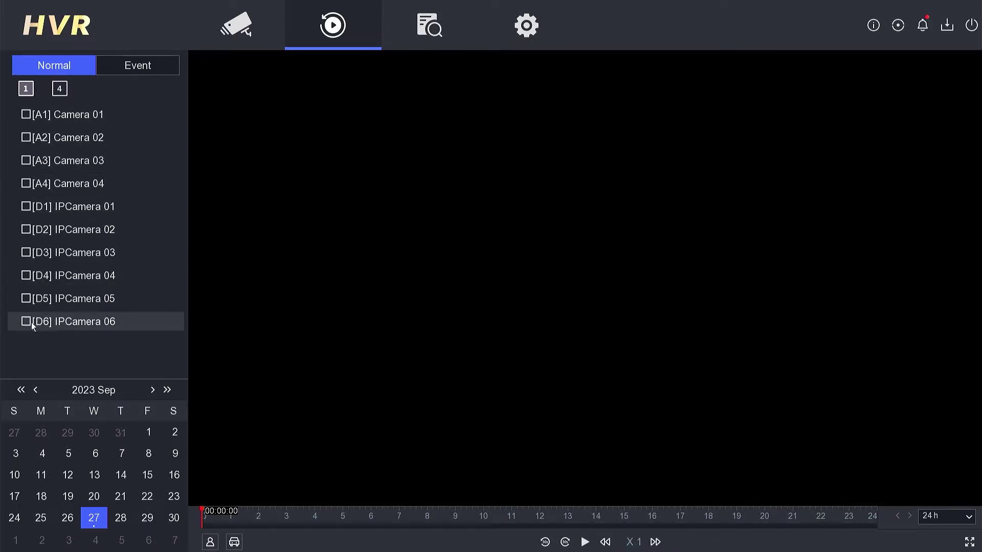
# Play back Camera 01 and Camera 02 recordings, selecting 26 September on the calendar
pyautogui.click(27, 115)
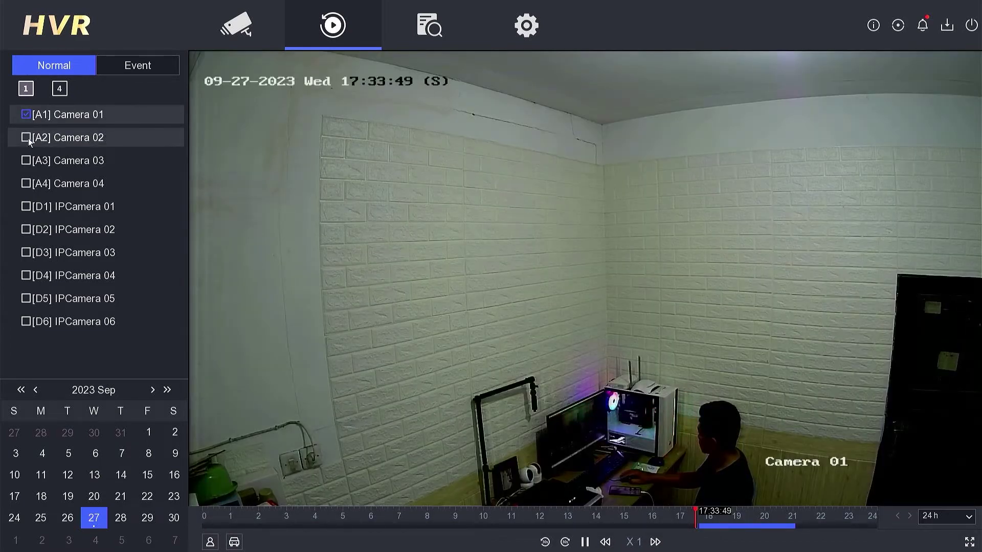
pyautogui.click(26, 137)
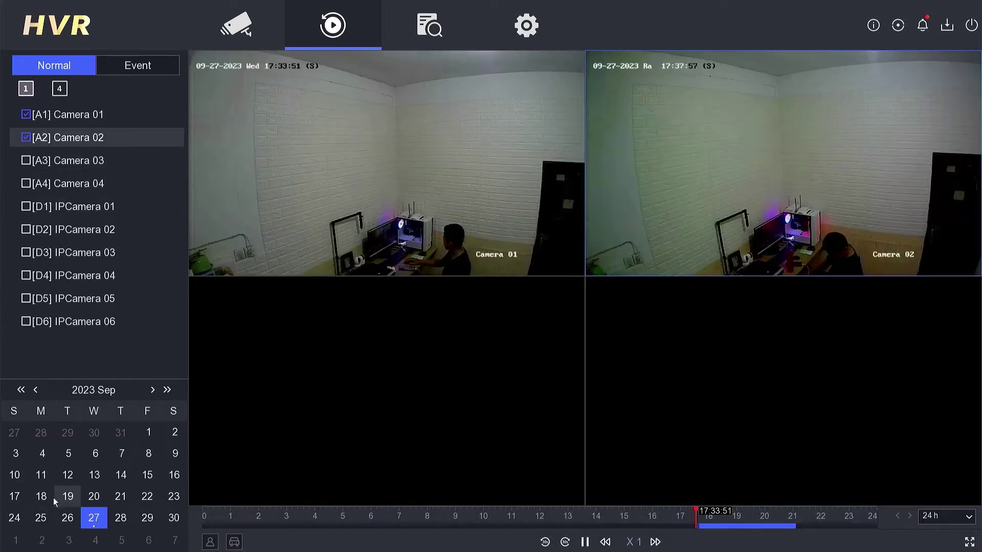
pyautogui.click(68, 518)
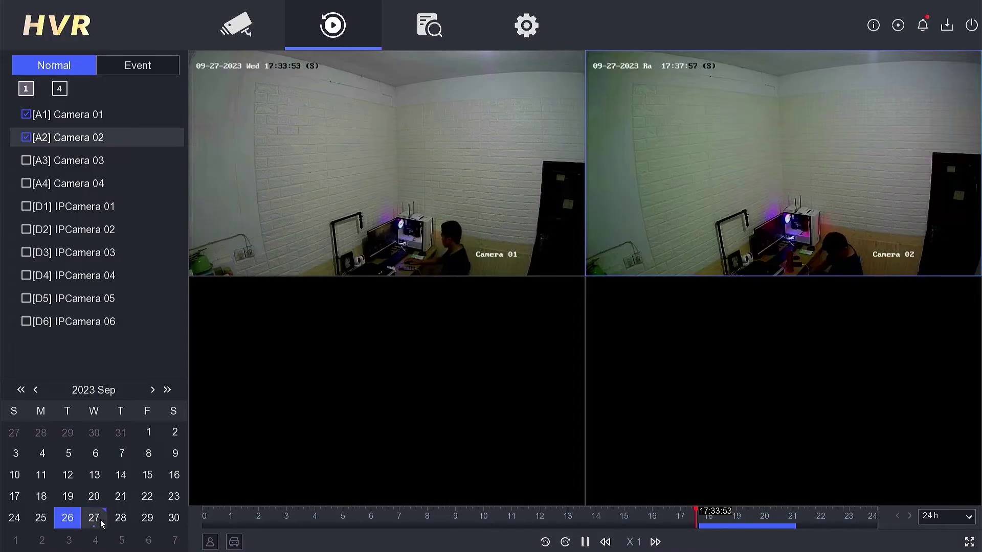
# Reselect 27 September and jump both cameras' playback to about 20:59
pyautogui.click(94, 518)
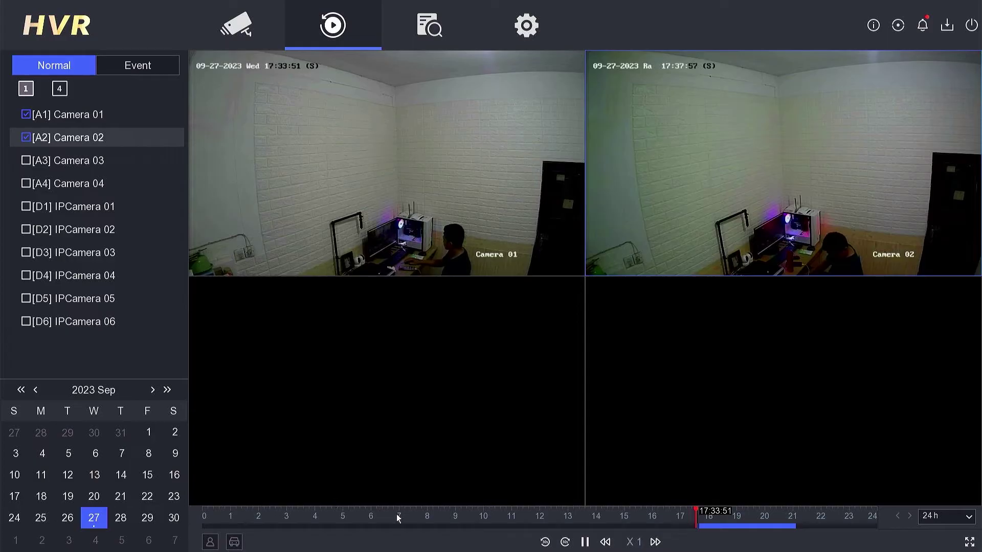
pyautogui.click(792, 528)
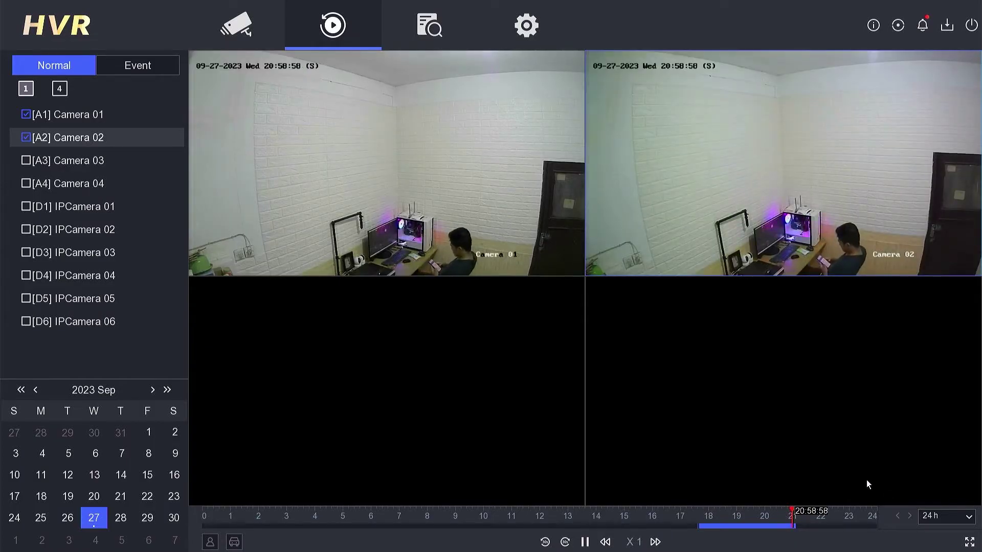
pyautogui.click(963, 520)
# Set a 1 h timeline, fast-forward at X16, then return to X1 near 21:02
pyautogui.click(946, 435)
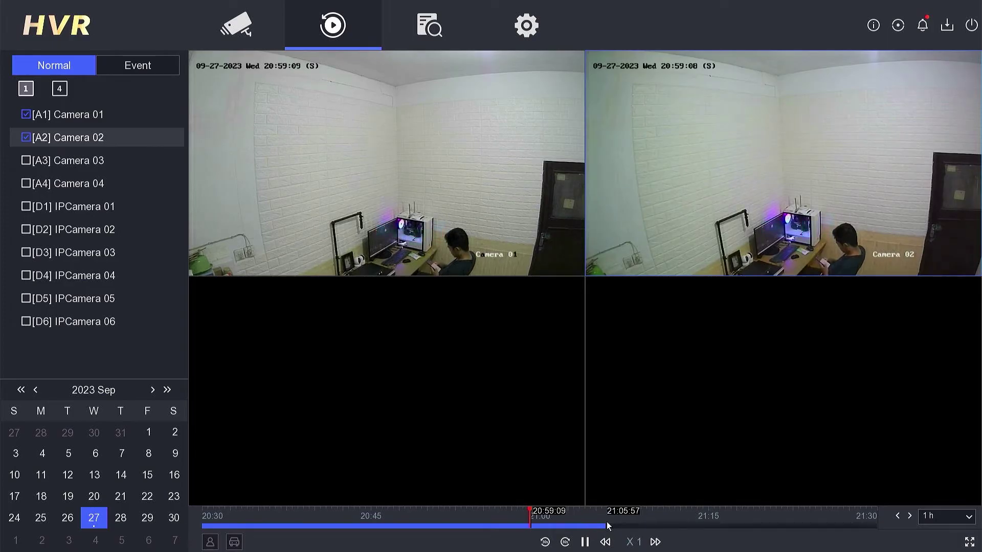
pyautogui.click(655, 541)
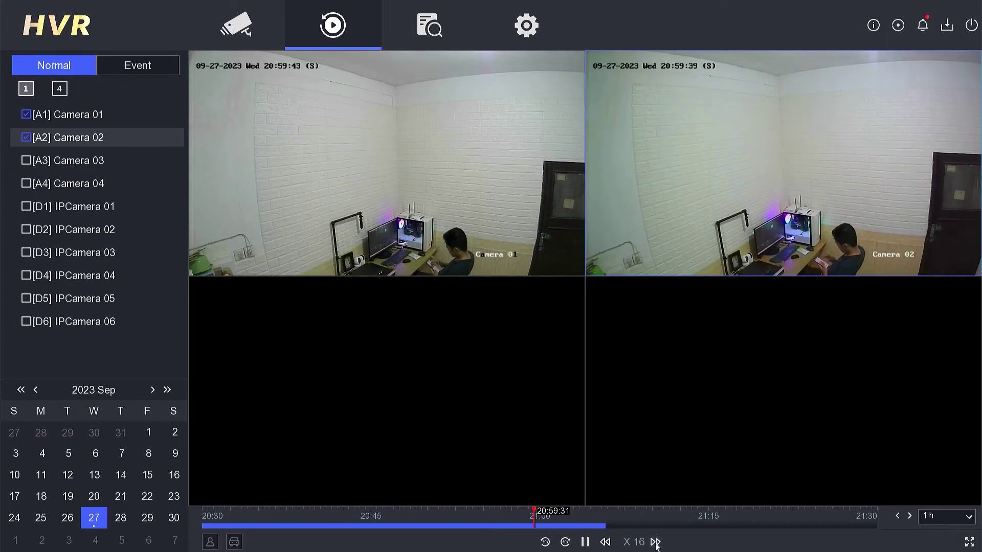
pyautogui.click(655, 542)
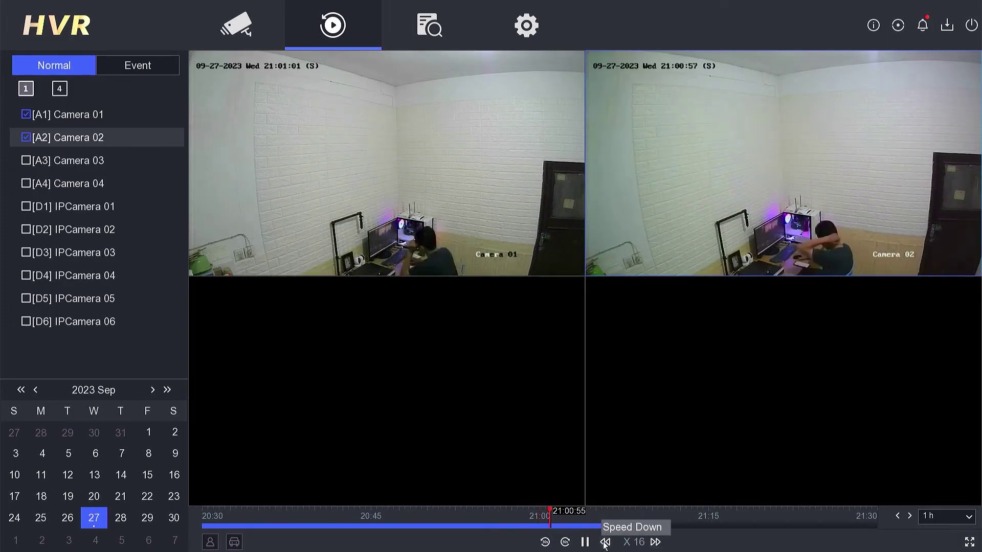
pyautogui.click(606, 542)
pyautogui.click(605, 543)
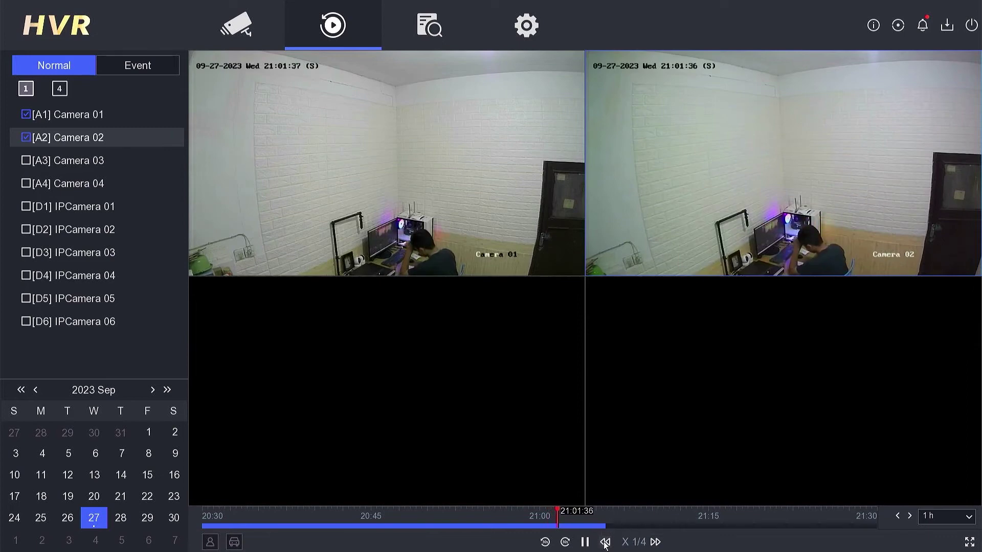
pyautogui.click(605, 542)
pyautogui.click(605, 542)
pyautogui.click(655, 542)
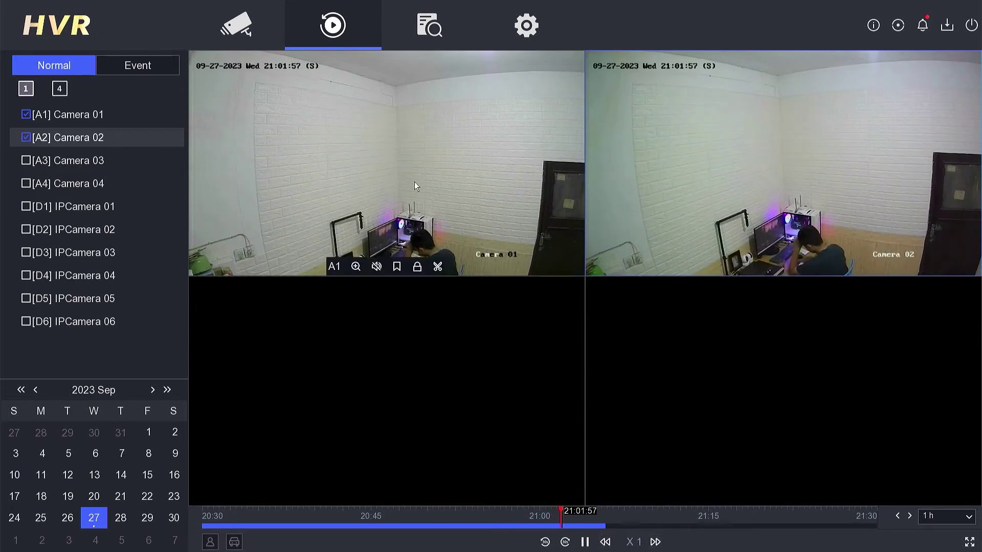
# Maximise Camera 01, restore the split view, and pause playback at 21:02:36
pyautogui.doubleClick(403, 165)
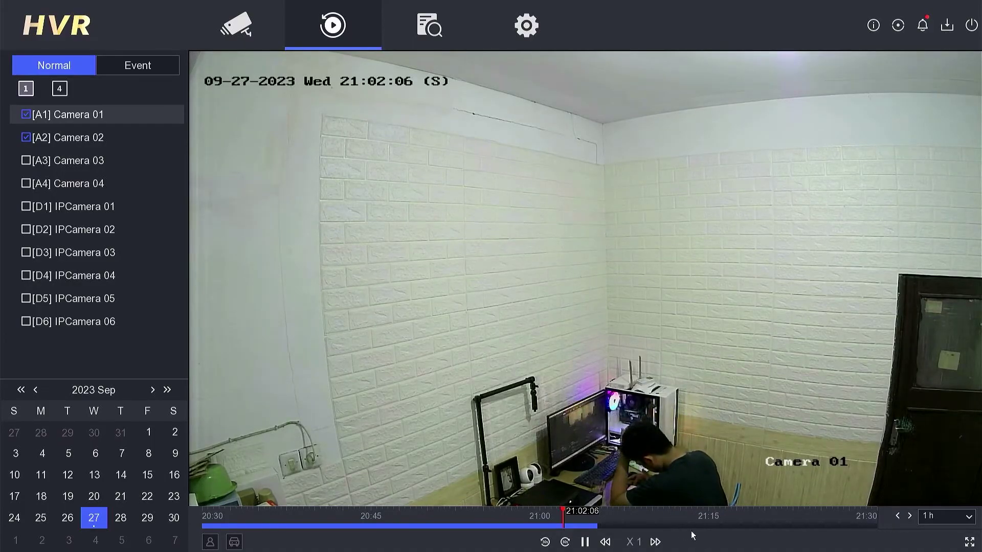
pyautogui.doubleClick(538, 211)
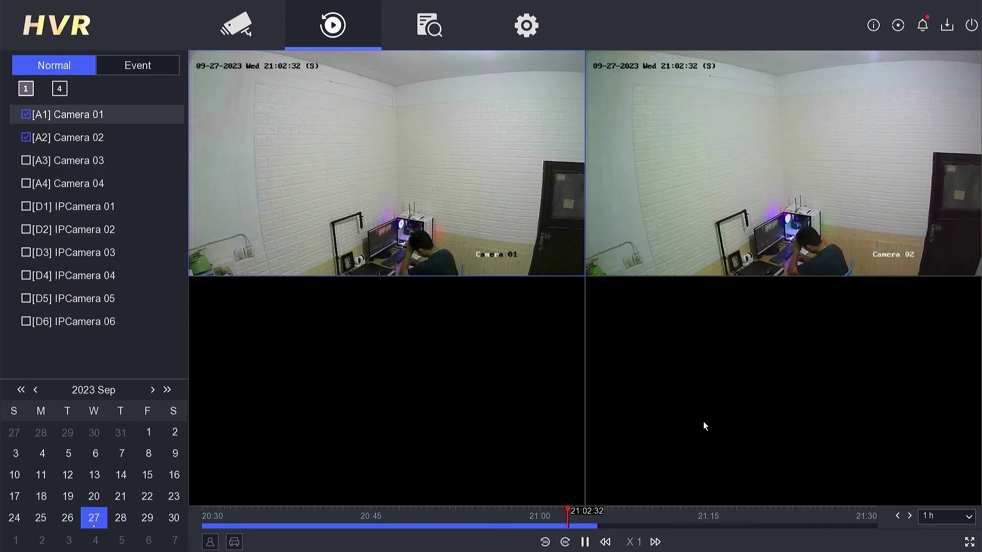
pyautogui.click(585, 542)
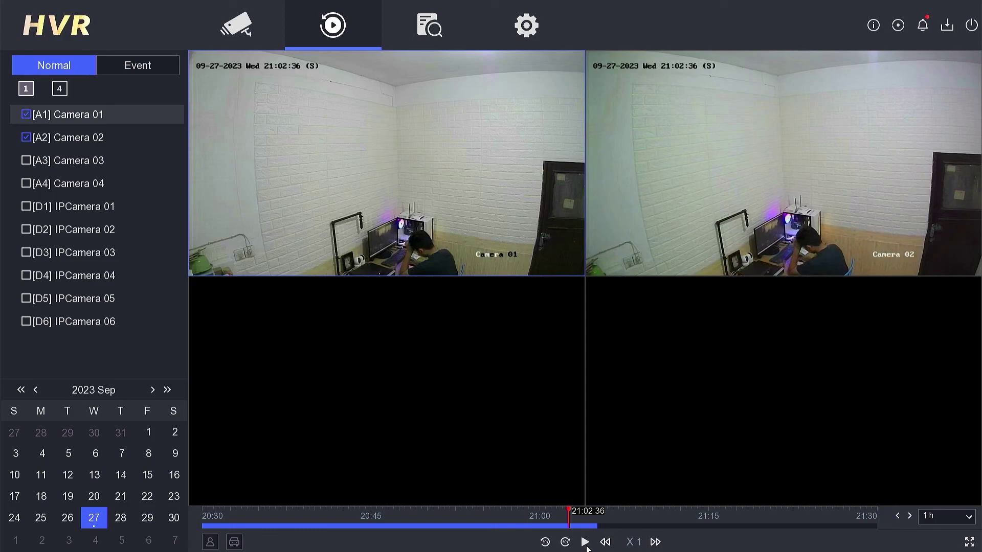